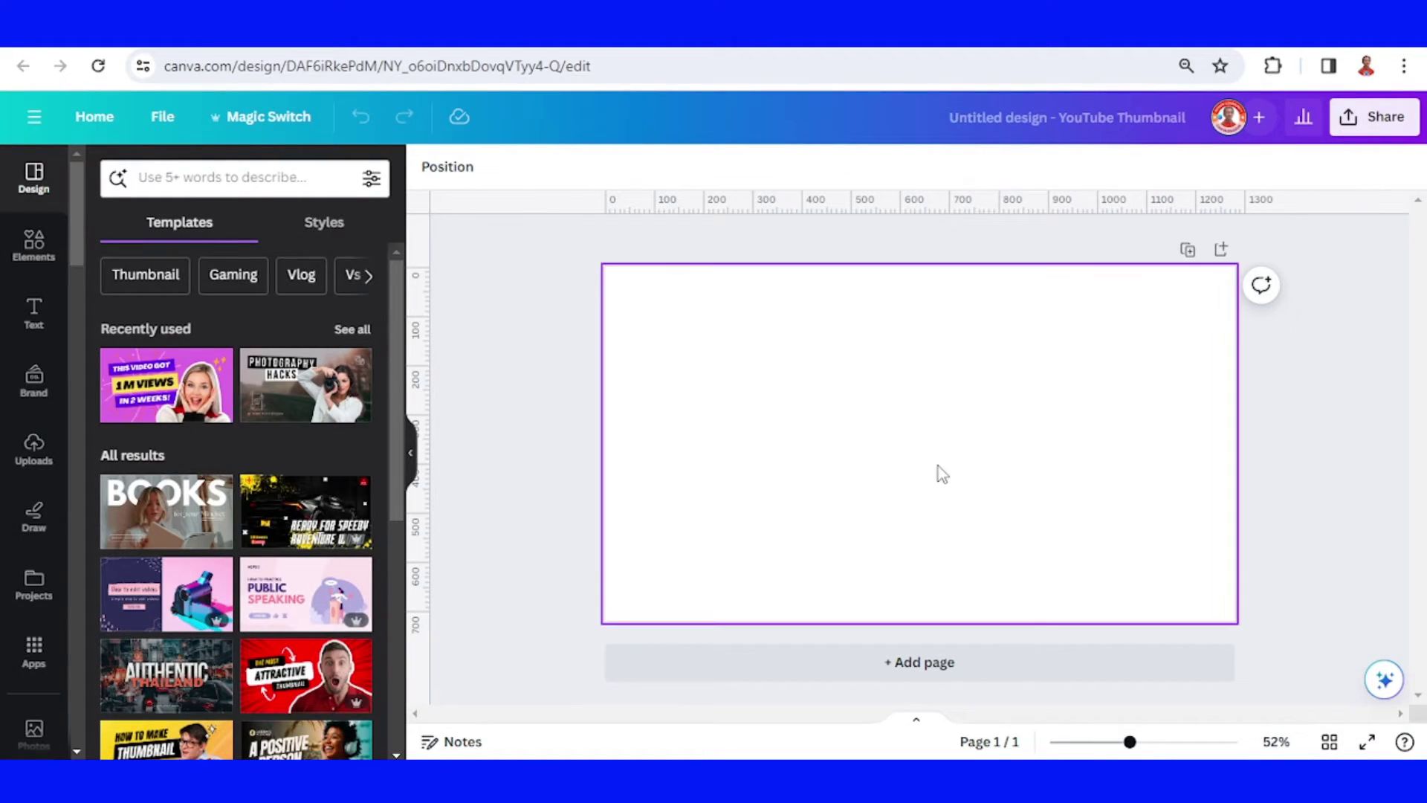
Step: Search the Apps panel for 'Magic Media' and launch the Magic Media app
left_click(34, 653)
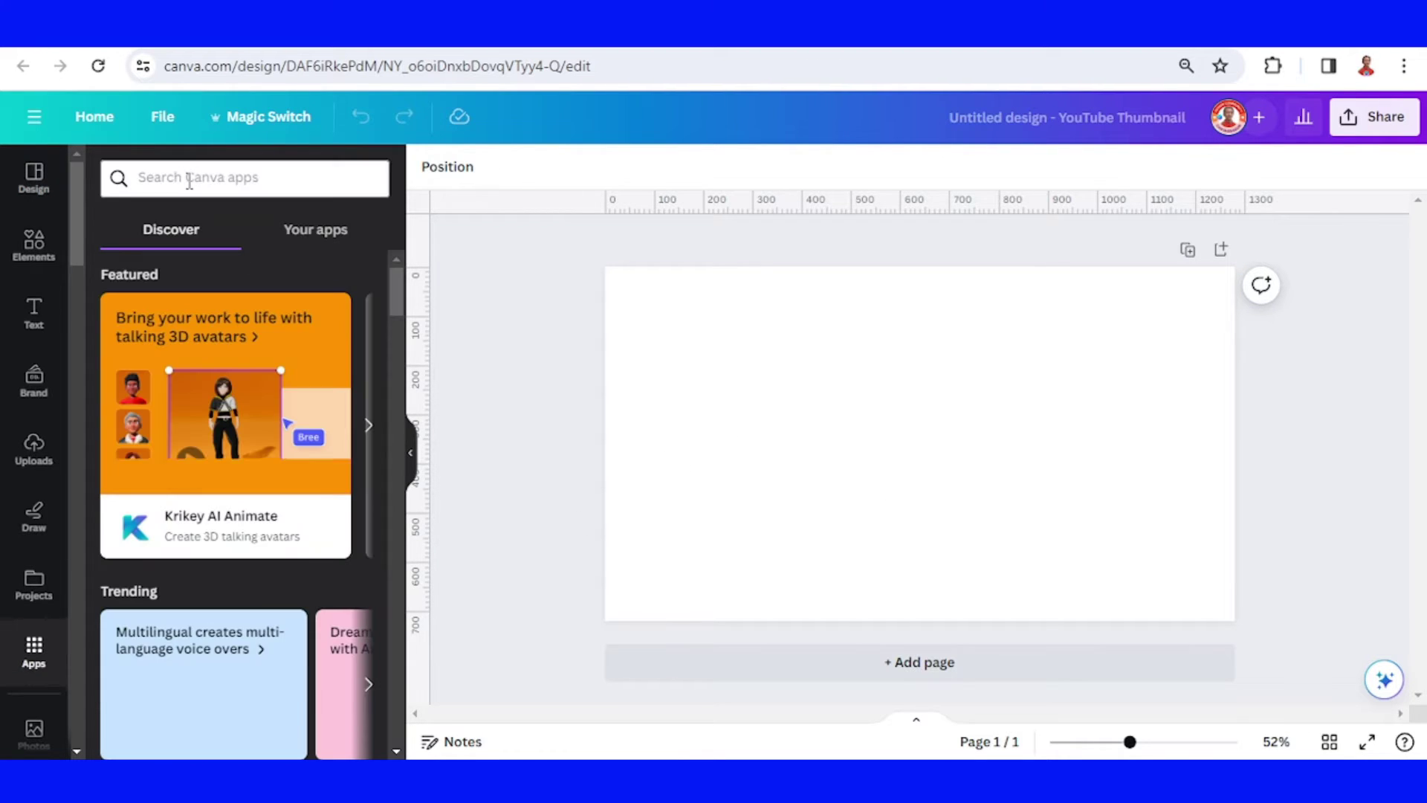
left_click(188, 180)
type("magic")
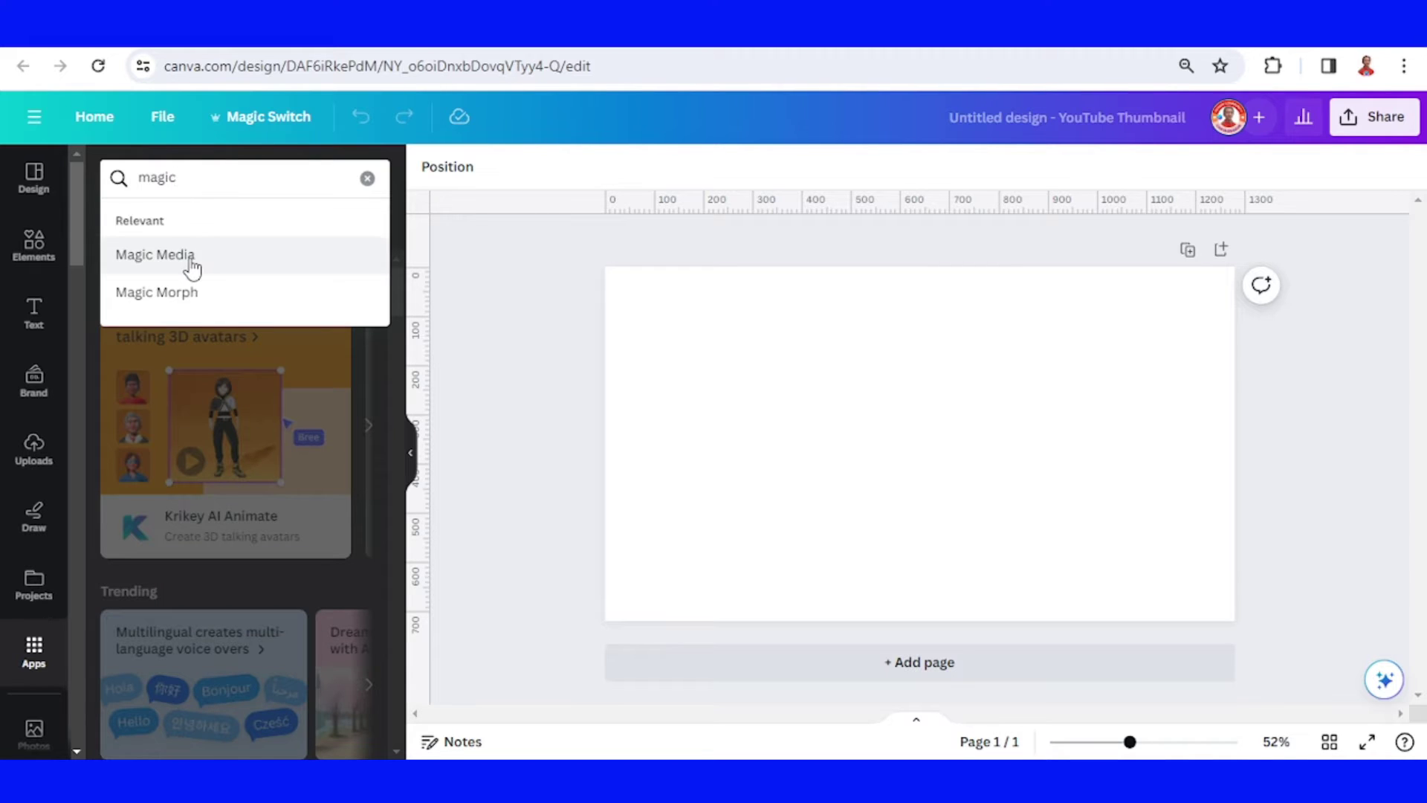
left_click(186, 255)
mouse_move(130, 248)
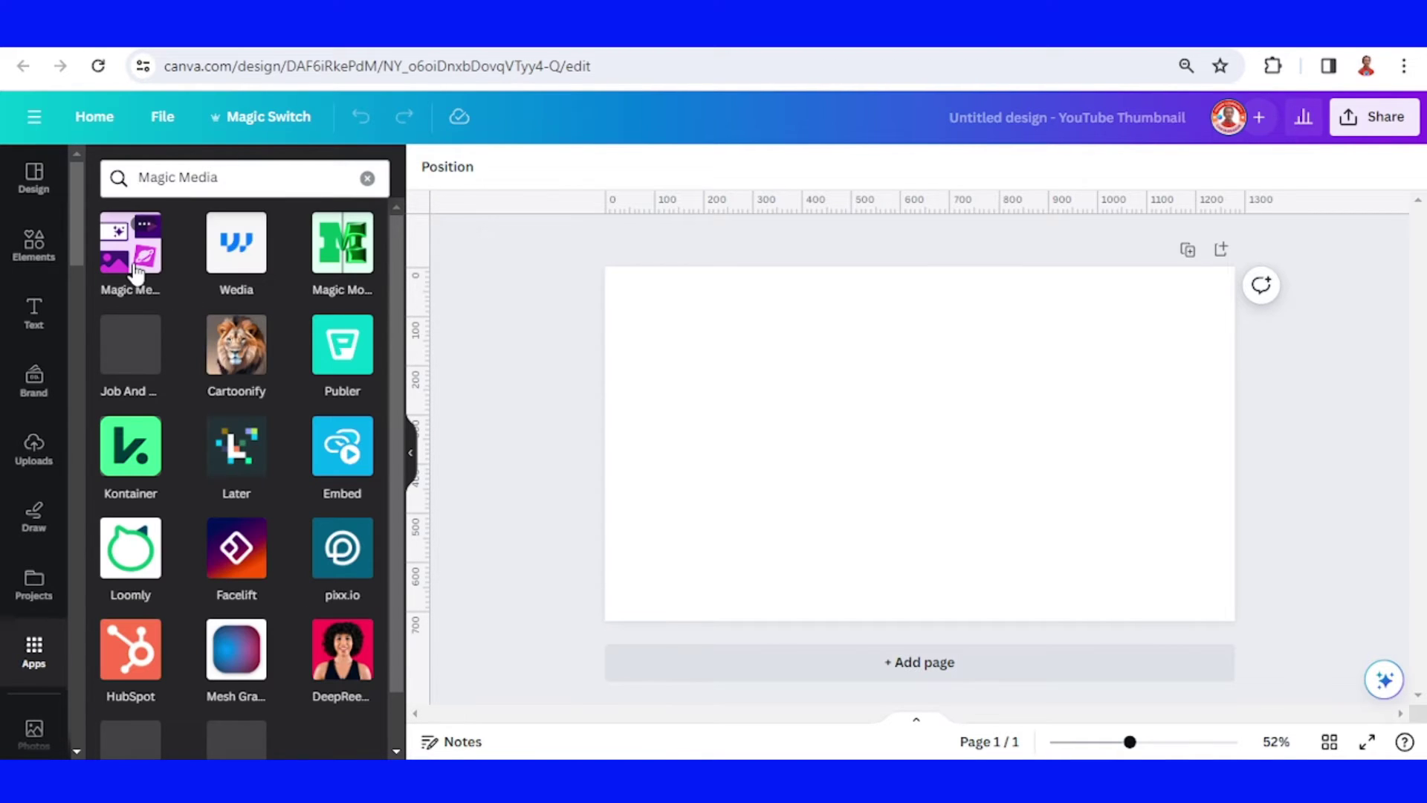
left_click(134, 264)
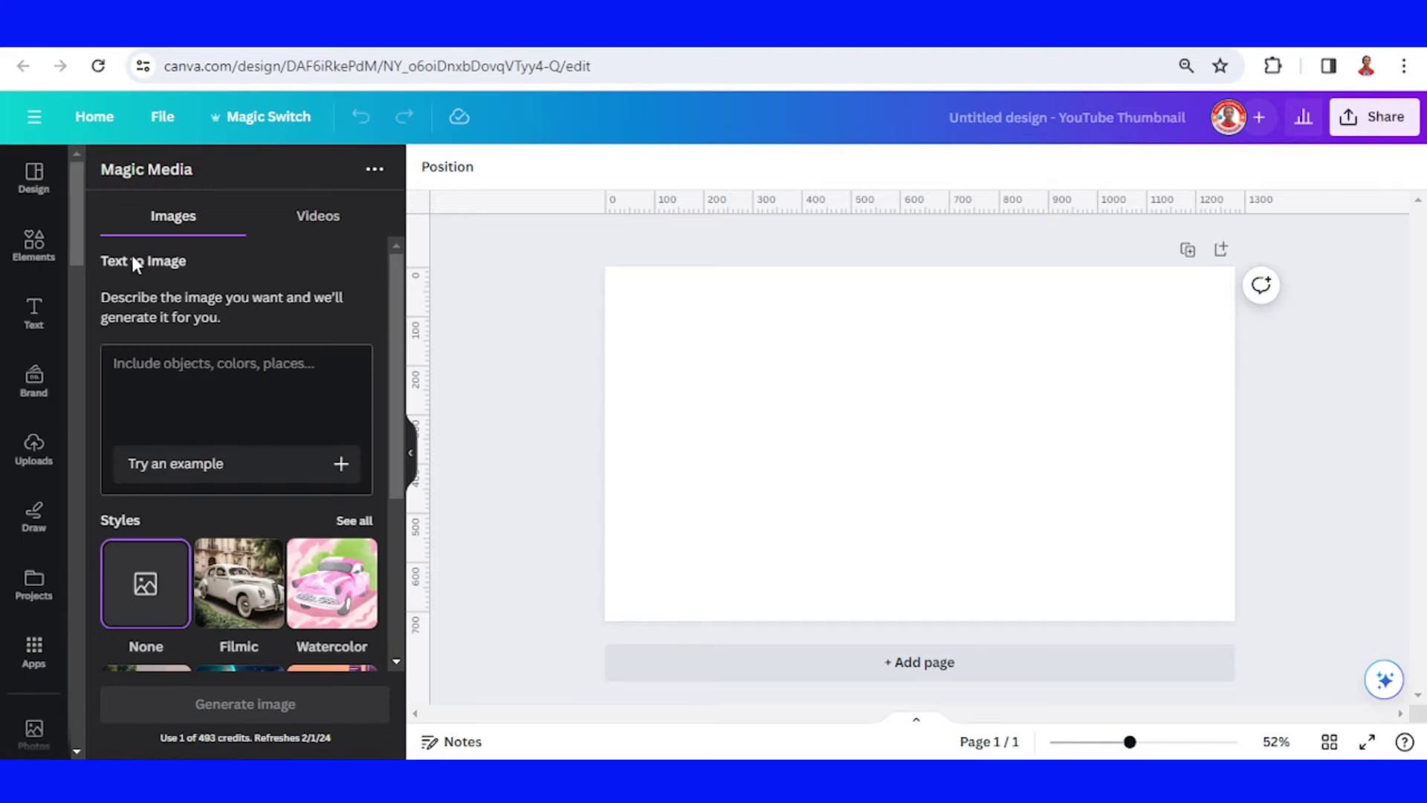
Step: Generate a video of a pink lotus on water in natural light from the Videos tab
left_click(322, 229)
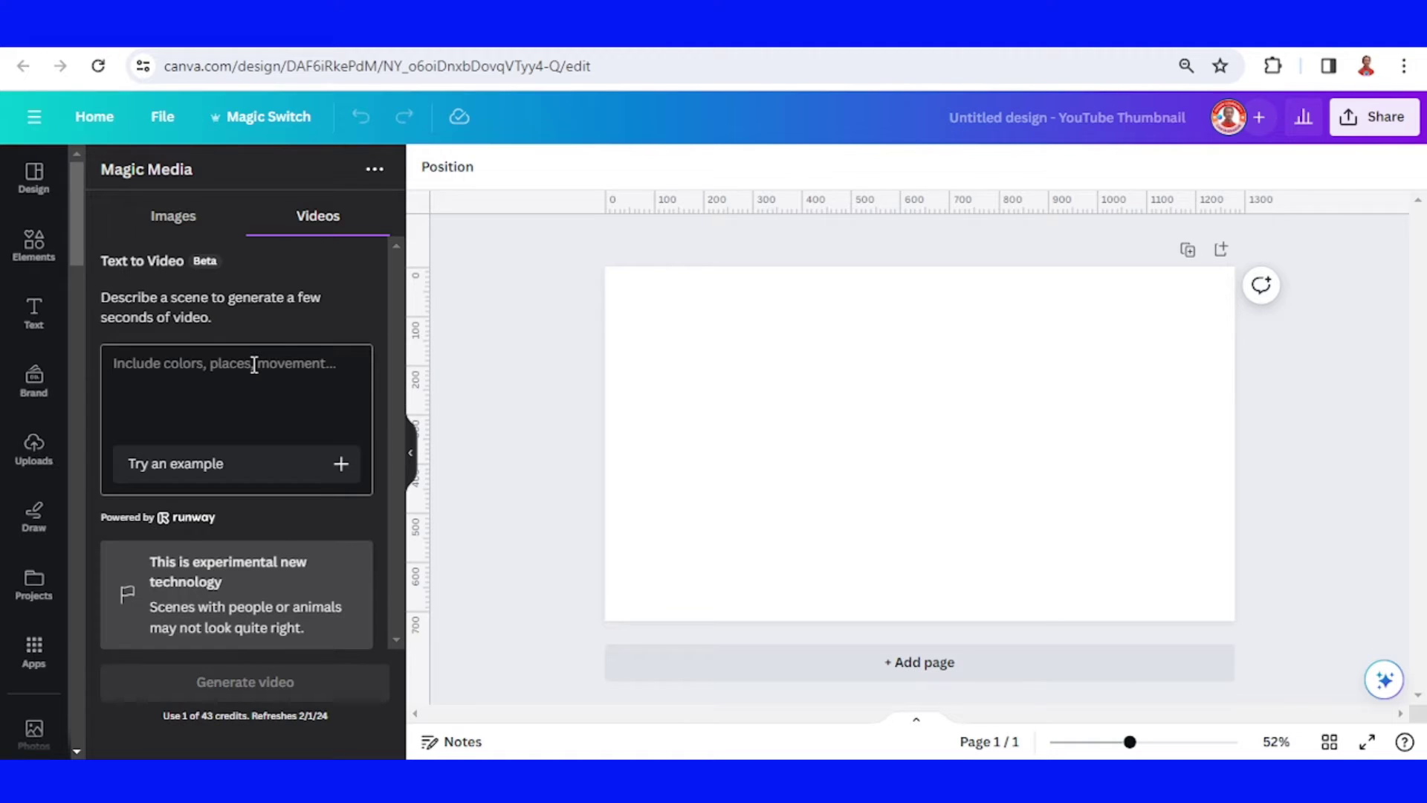
type("wide shot of pink lotus on the water, natural light")
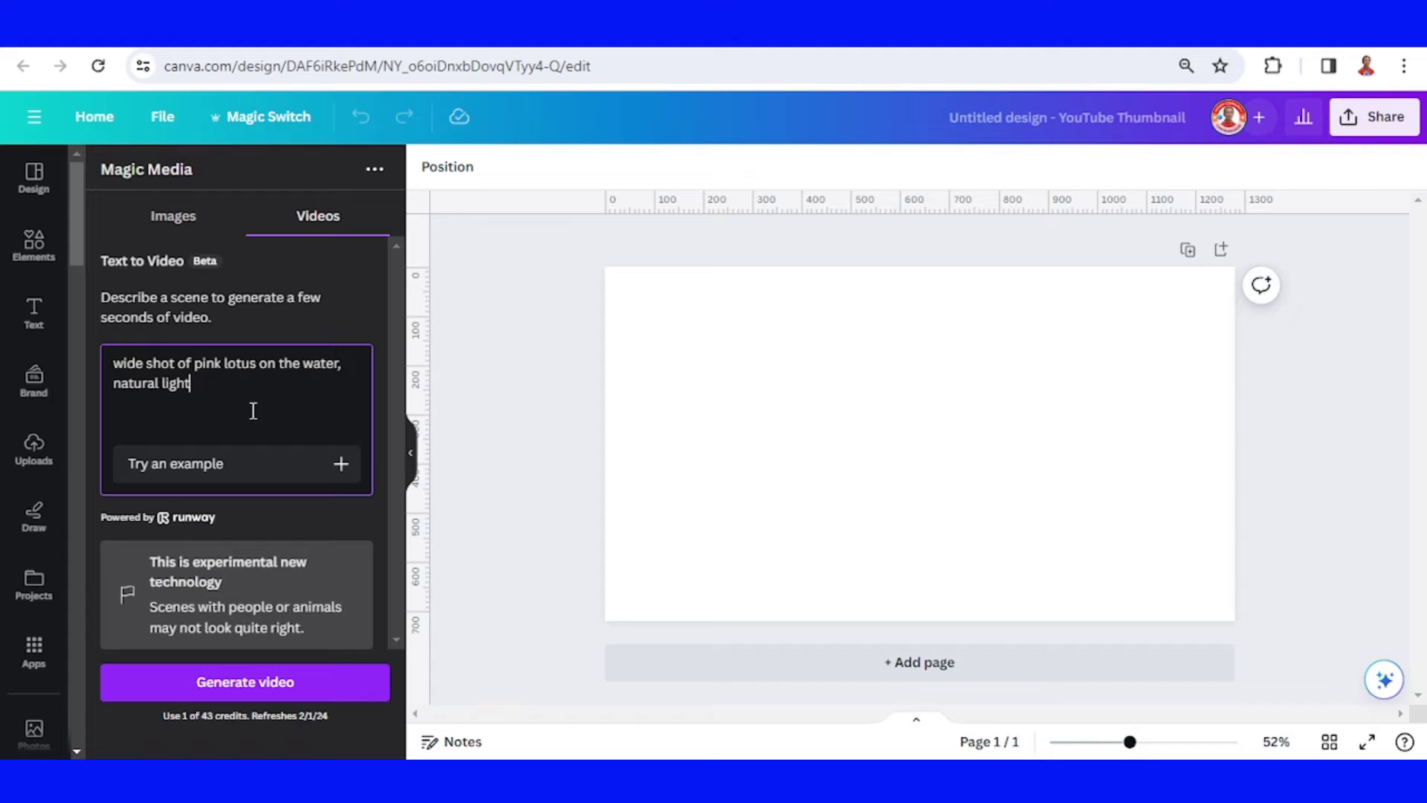
left_click(275, 683)
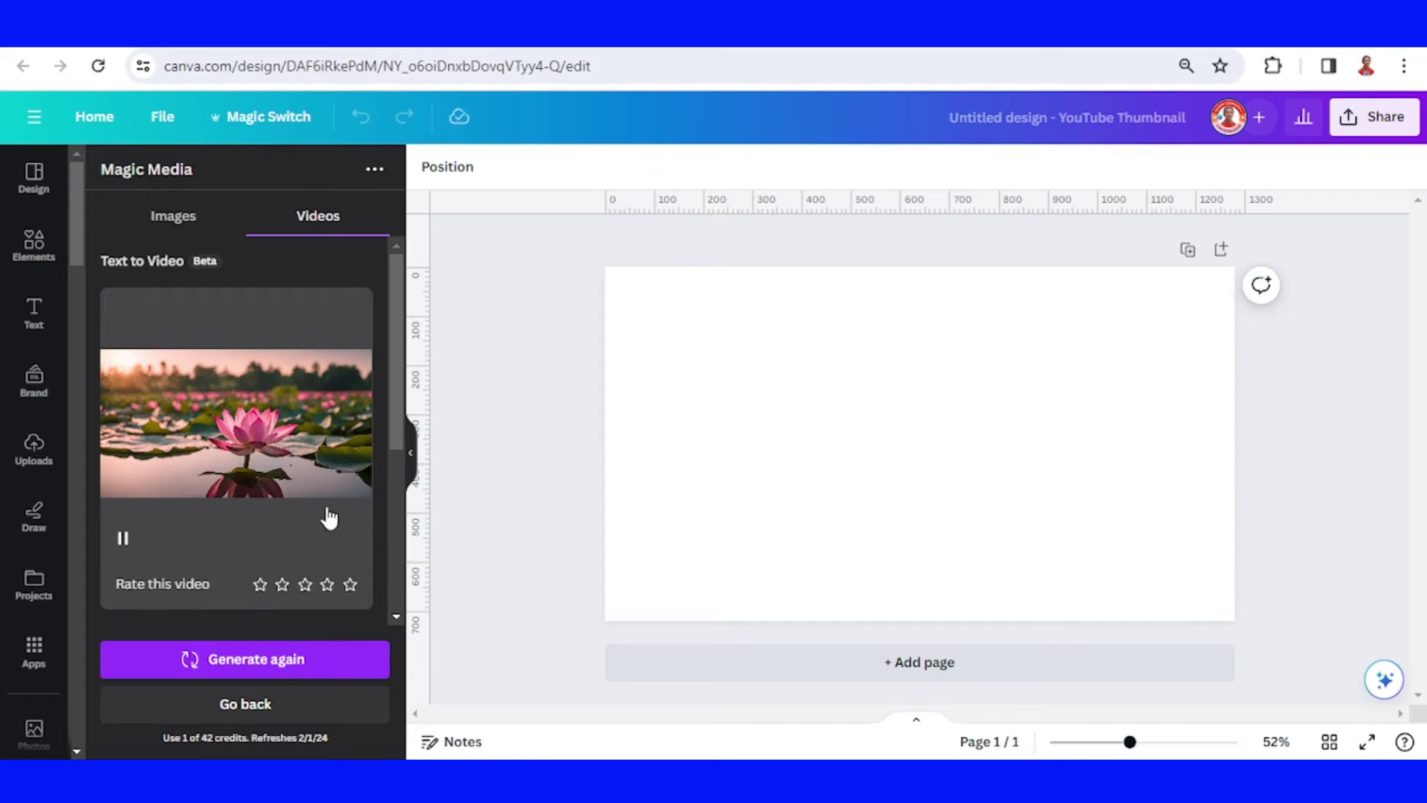
Step: Insert the generated lotus video onto the thumbnail page and play it back
left_click(287, 416)
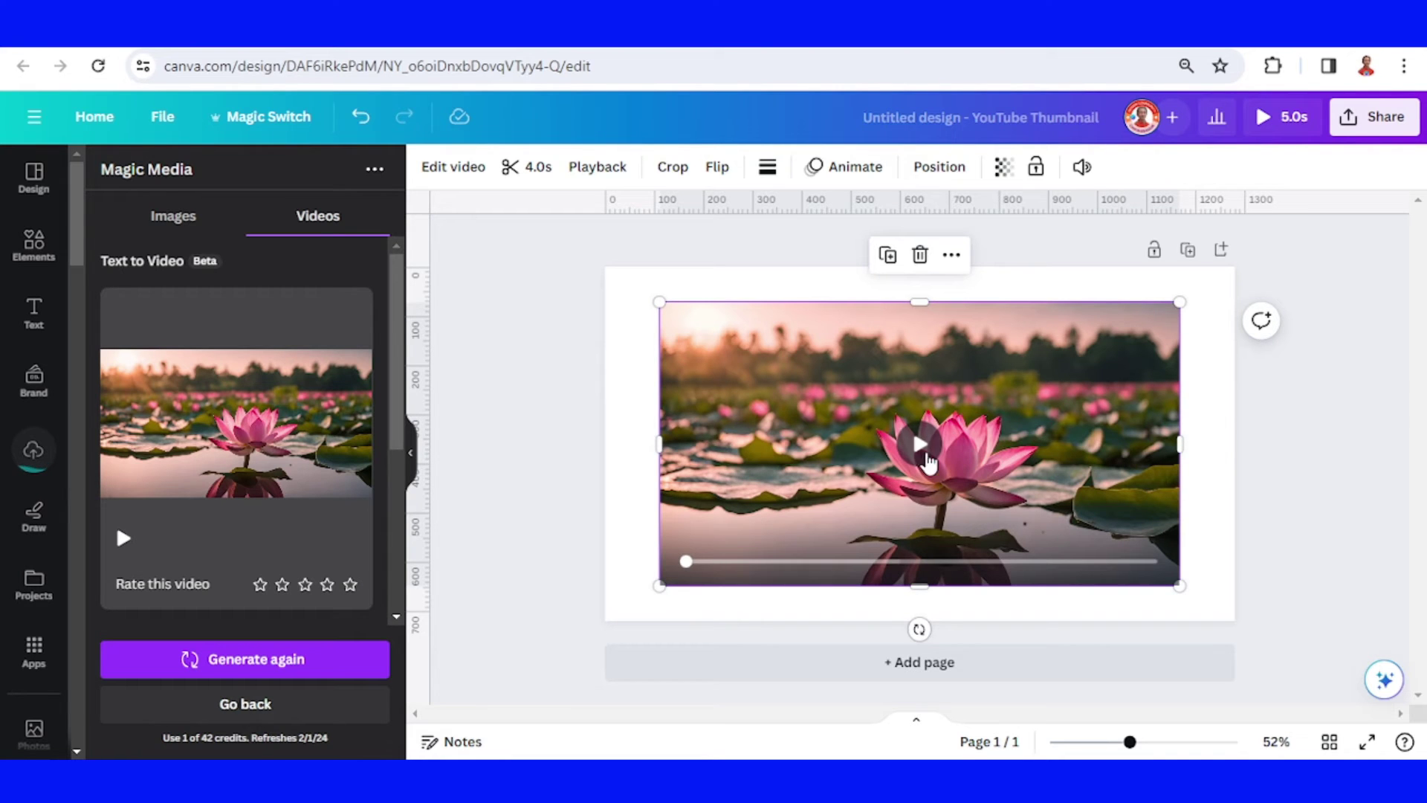
left_click(921, 446)
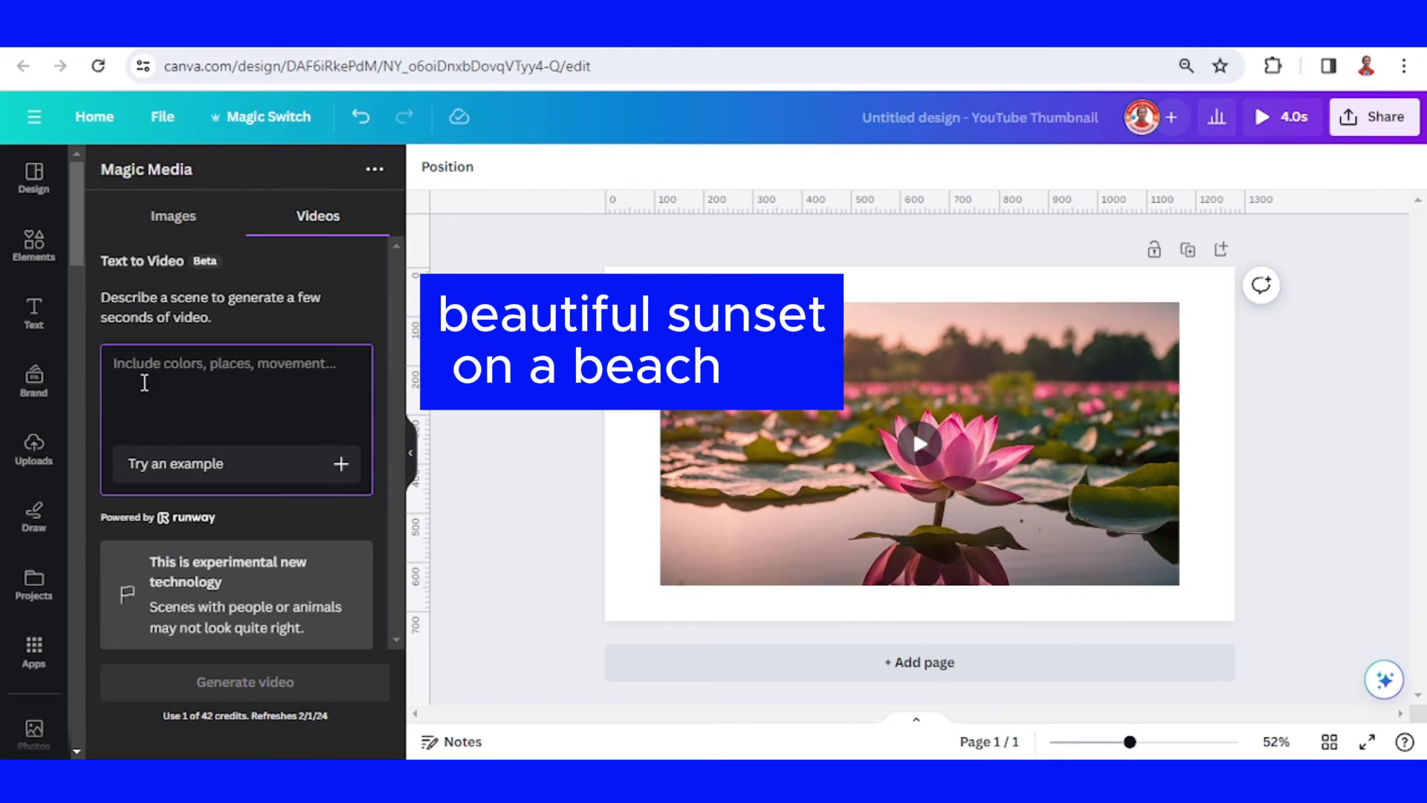
type("beautiful sunset on a beach")
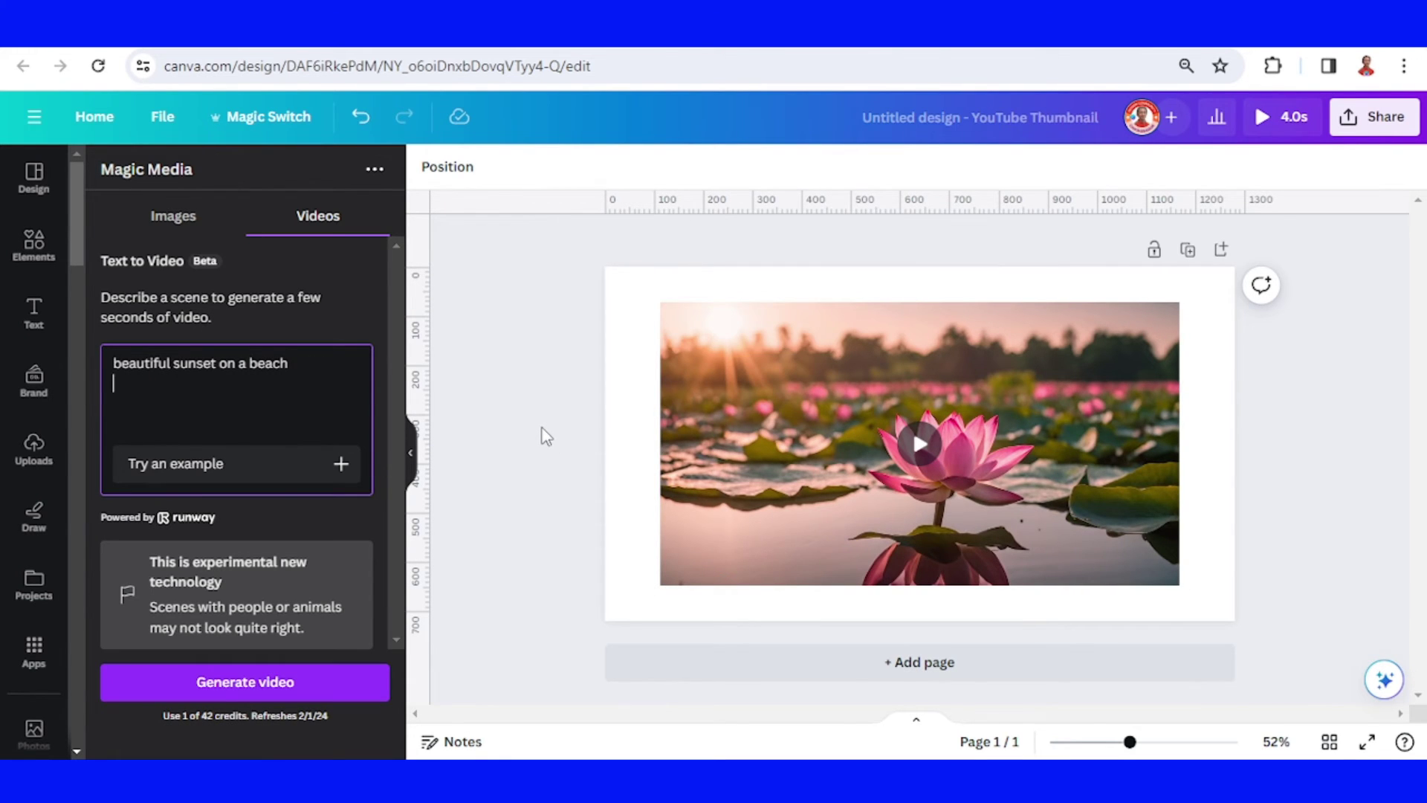
Step: Generate a video from the prompt 'beautiful sunset on a beach'
left_click(258, 691)
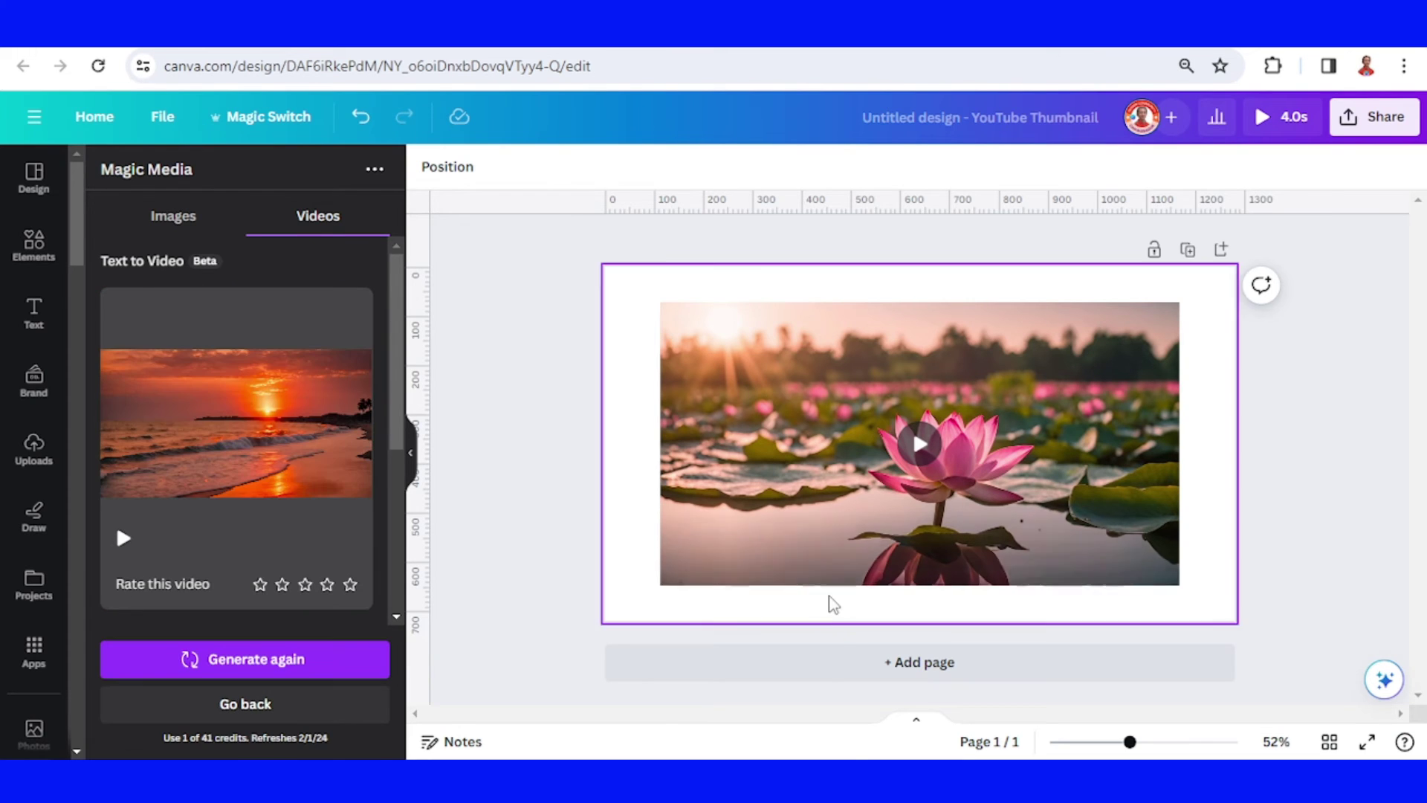
Step: Place the sunset video on Page 2 and preview it, replaying from the start
left_click(829, 668)
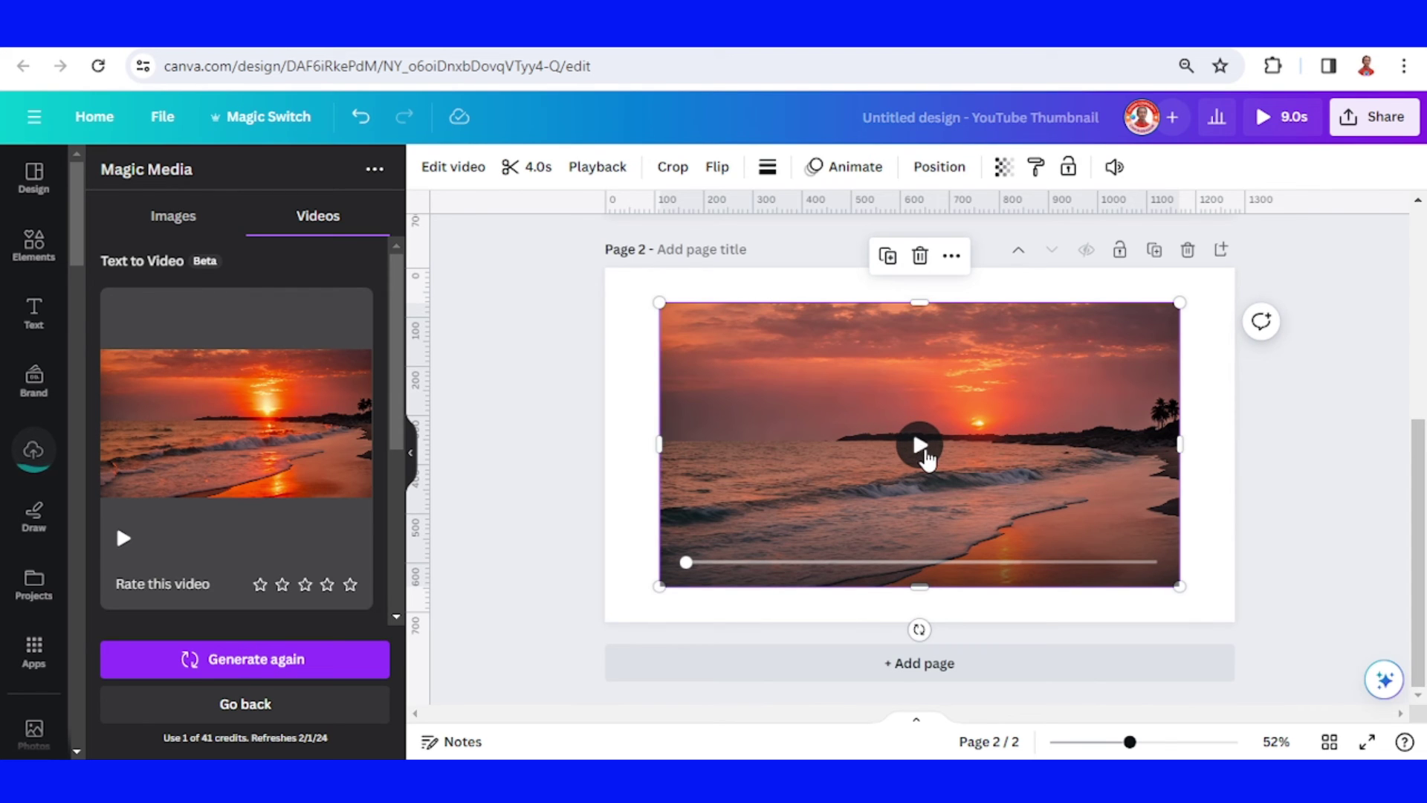
left_click(921, 448)
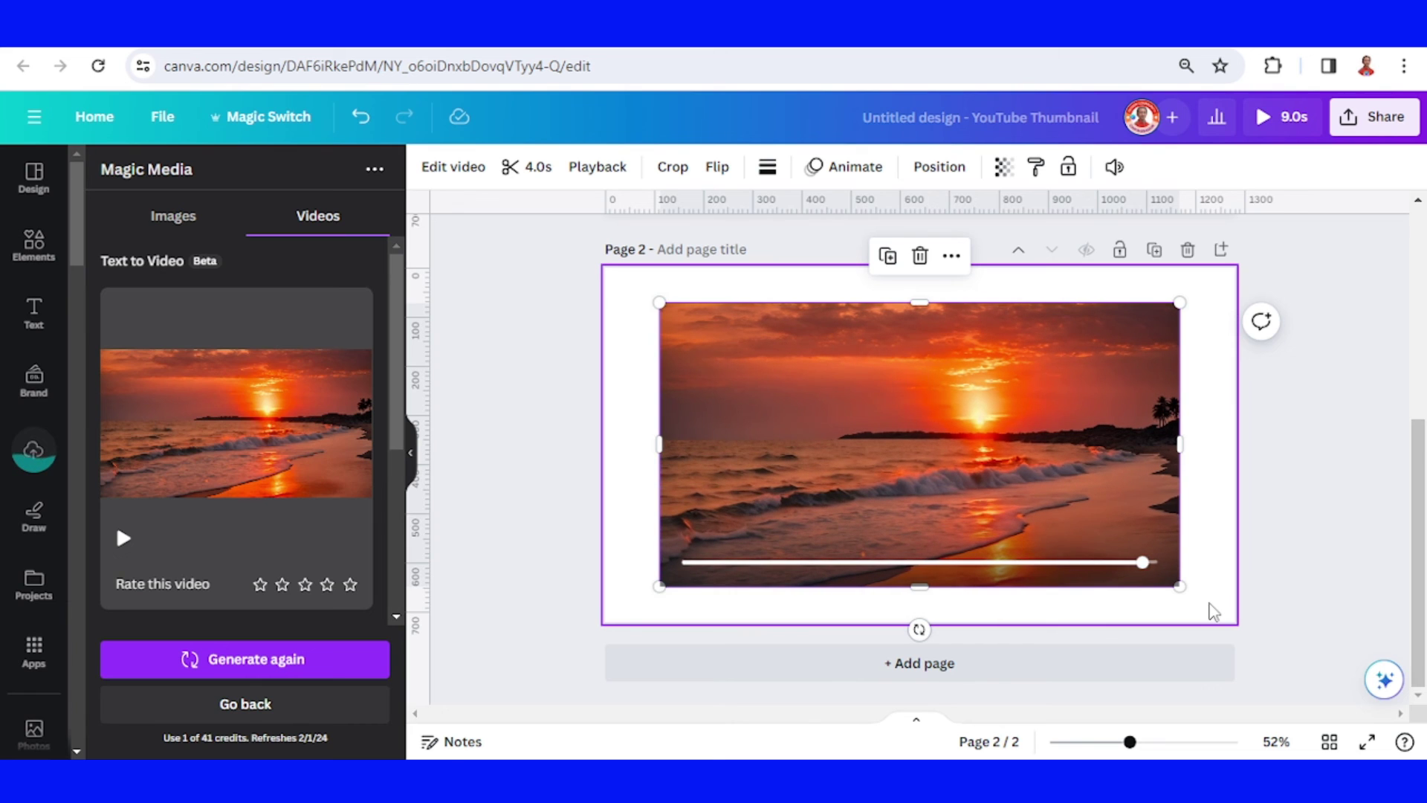
left_click(918, 457)
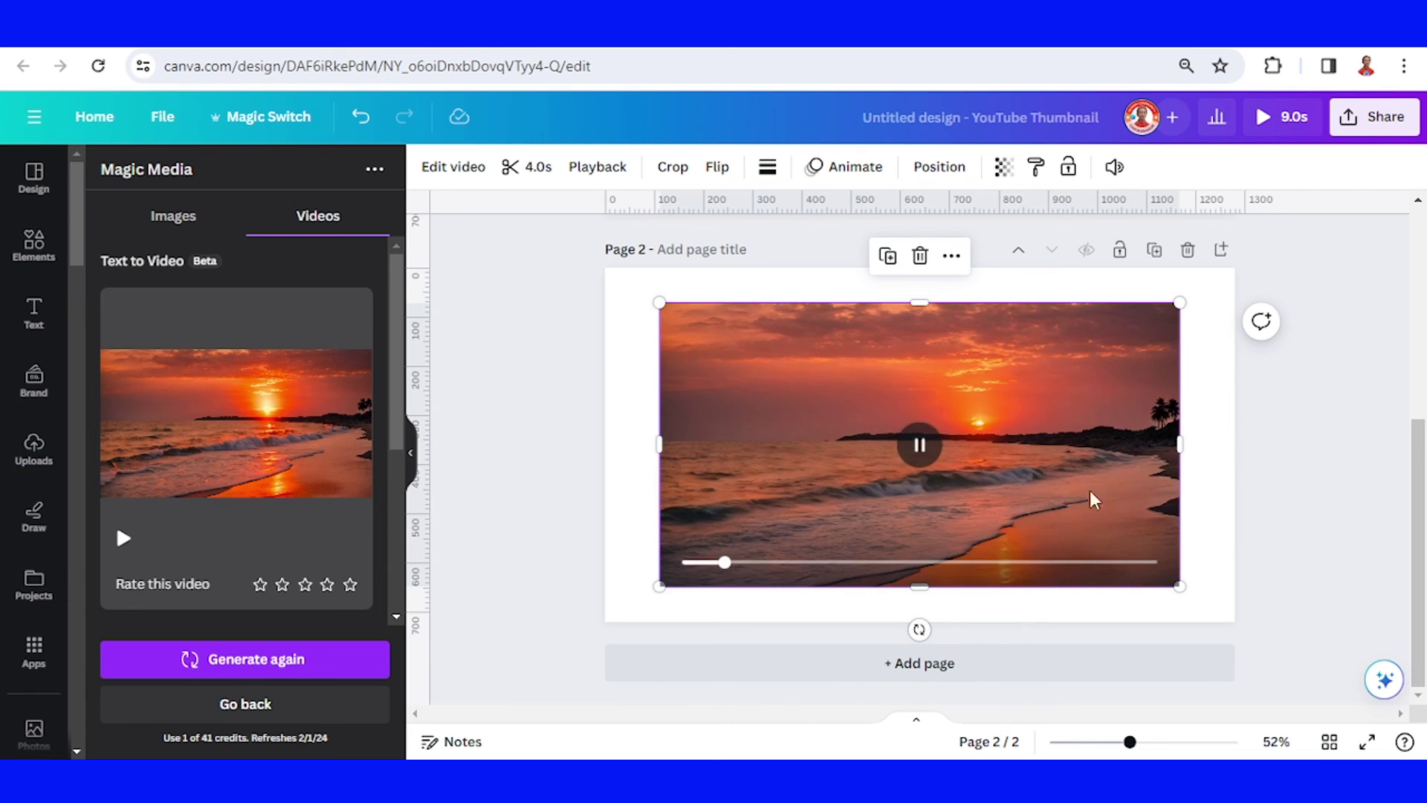